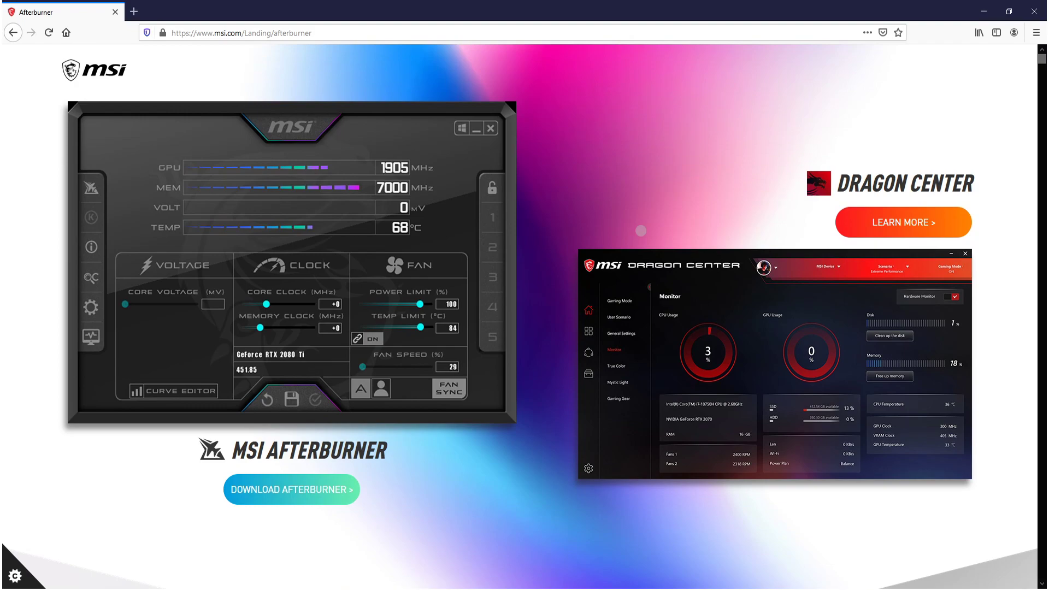
Step: Show the HTML source of the msi.com Afterburner landing page in a new tab
right_click(533, 180)
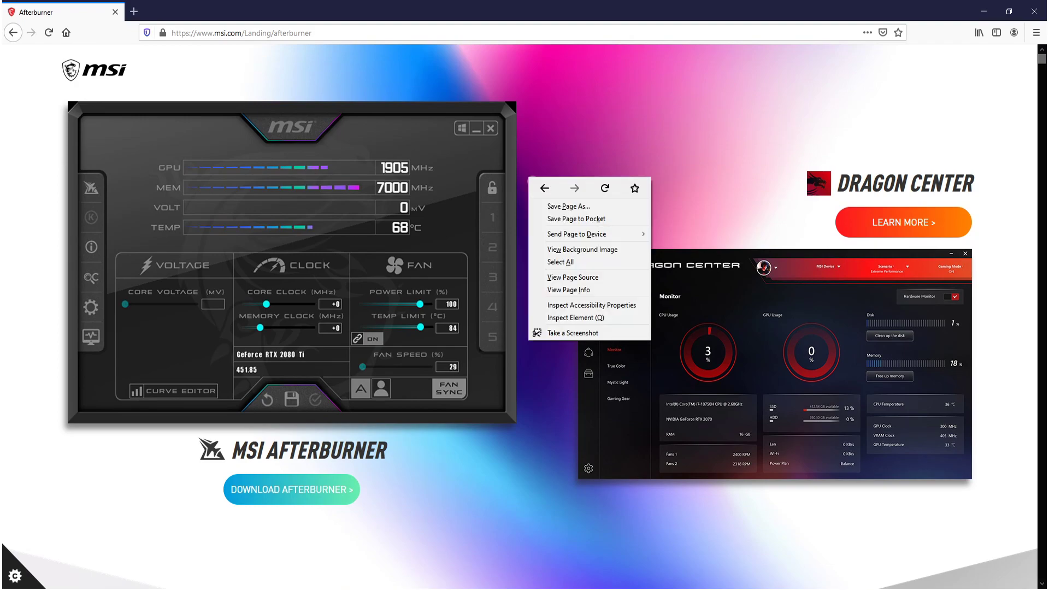
click(585, 281)
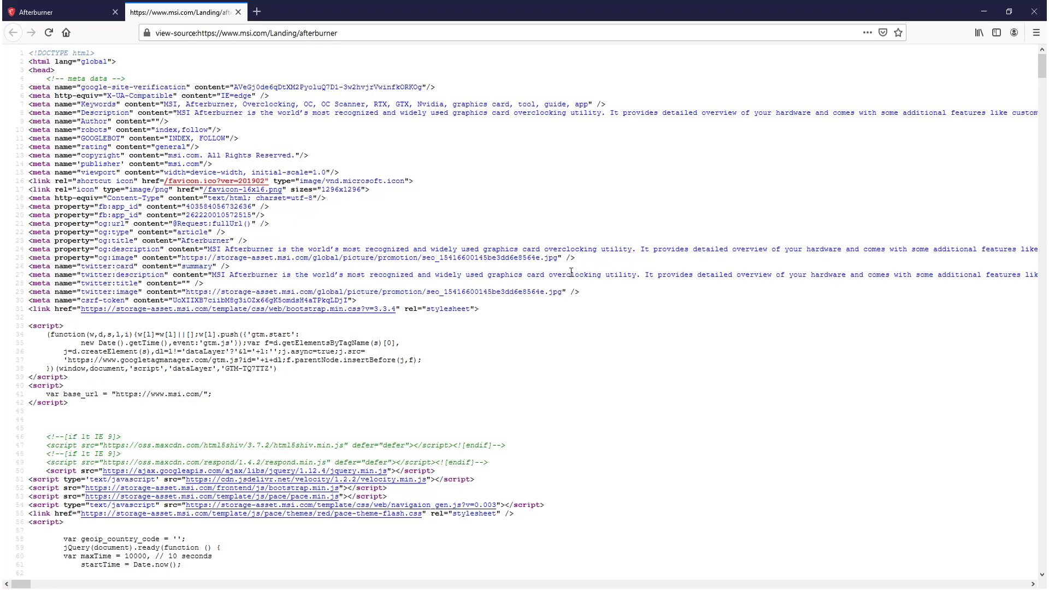
Step: Find .zip in the page source and copy the commented download.msi.com MSIAfterburnerSetup463Beta2.zip URL
key(ctrl+f)
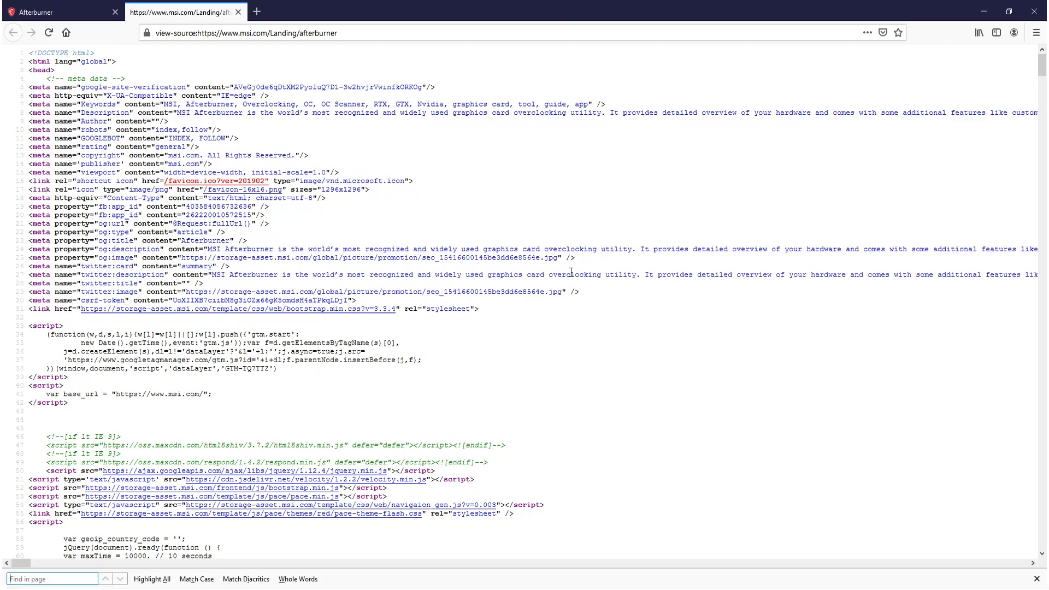
text(.zip)
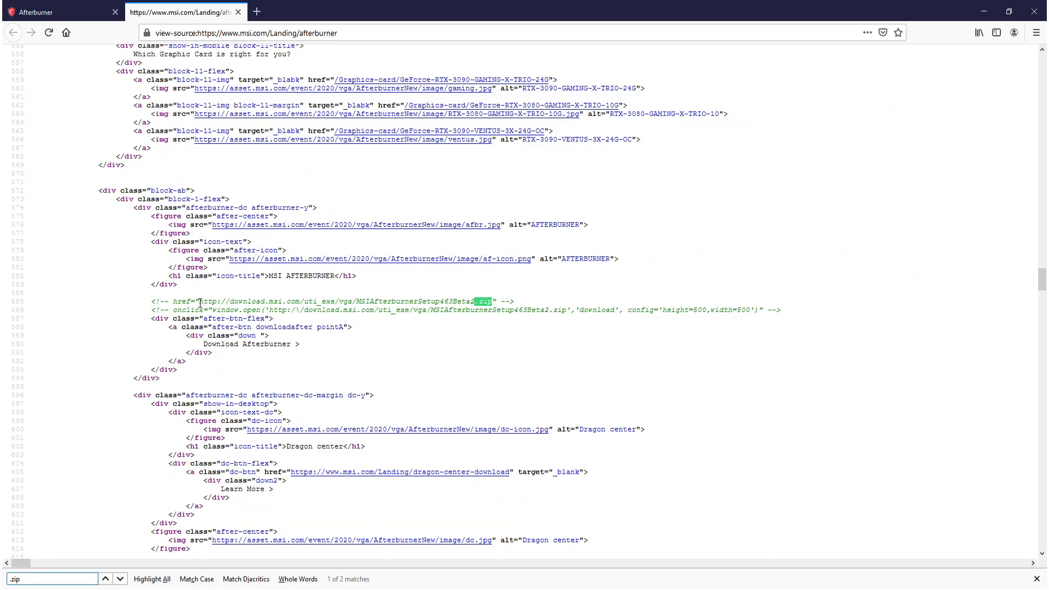
drag(201, 301, 598, 309)
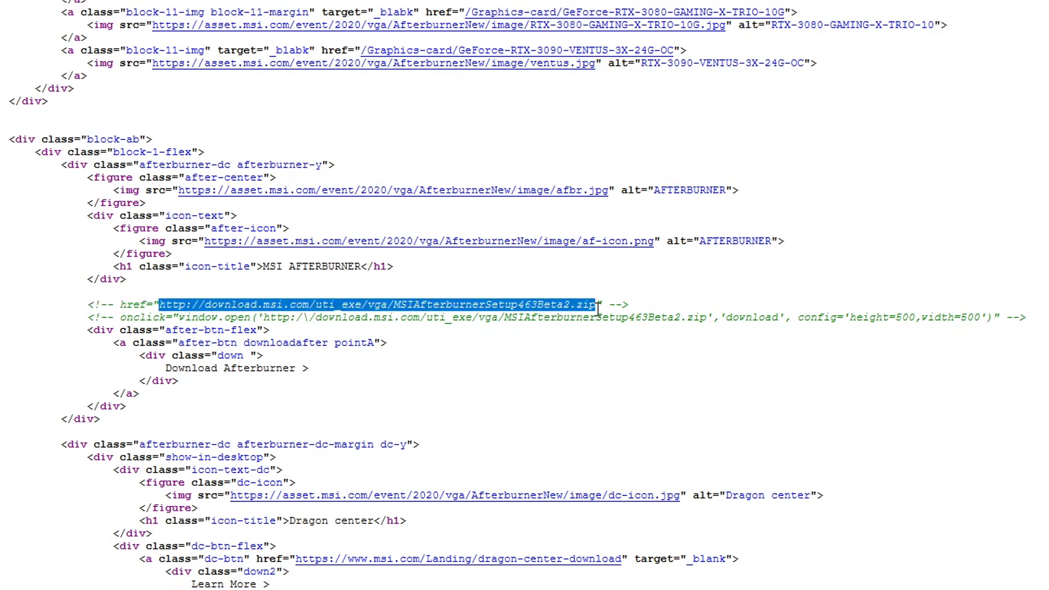
right_click(554, 300)
click(628, 489)
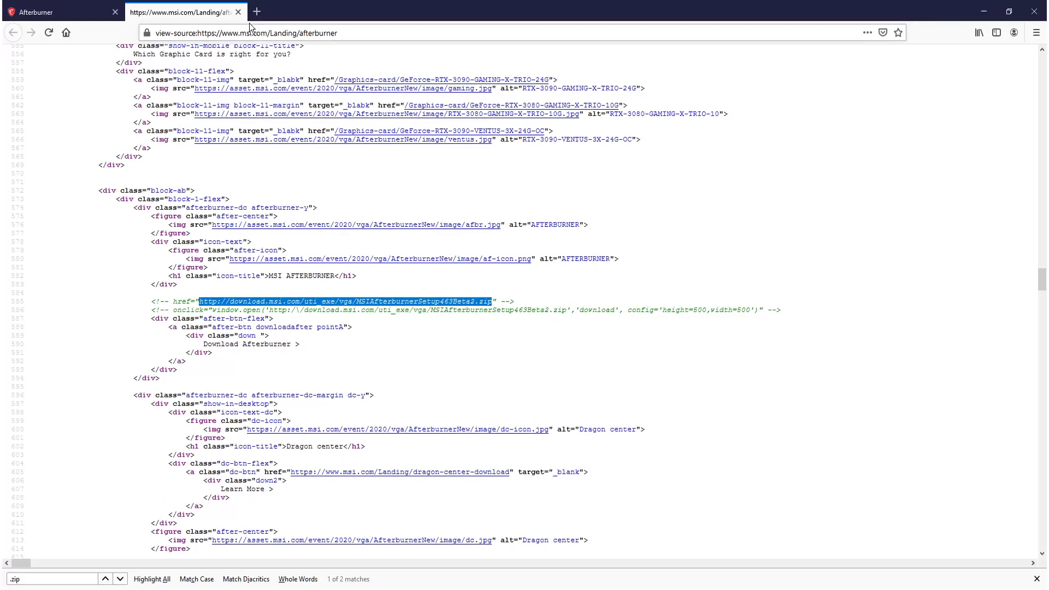
Step: Load the copied MSIAfterburnerSetup463Beta2.zip URL in a new browser tab
click(257, 11)
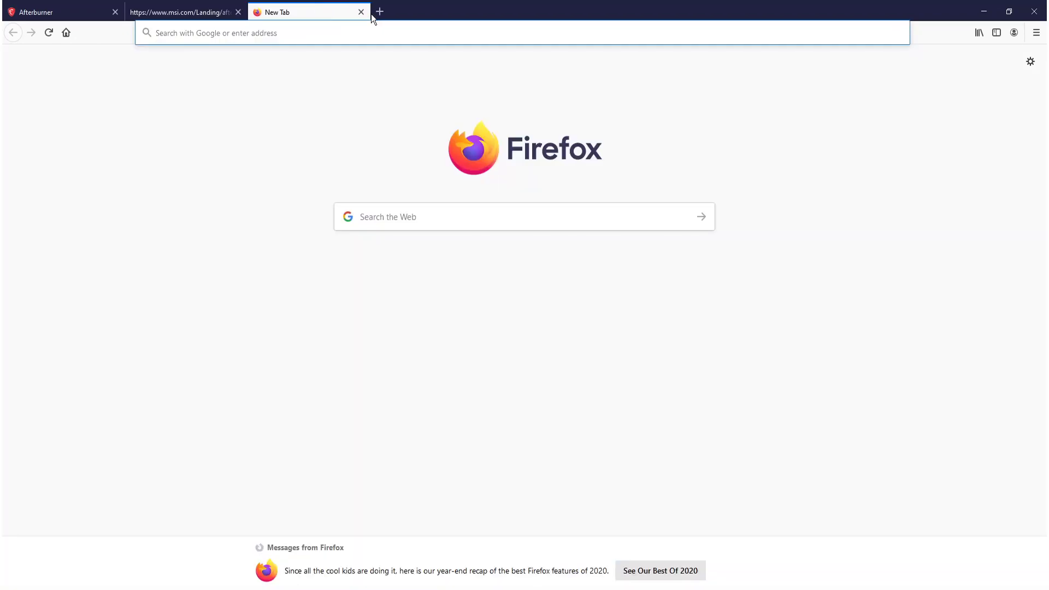
key(ctrl+v)
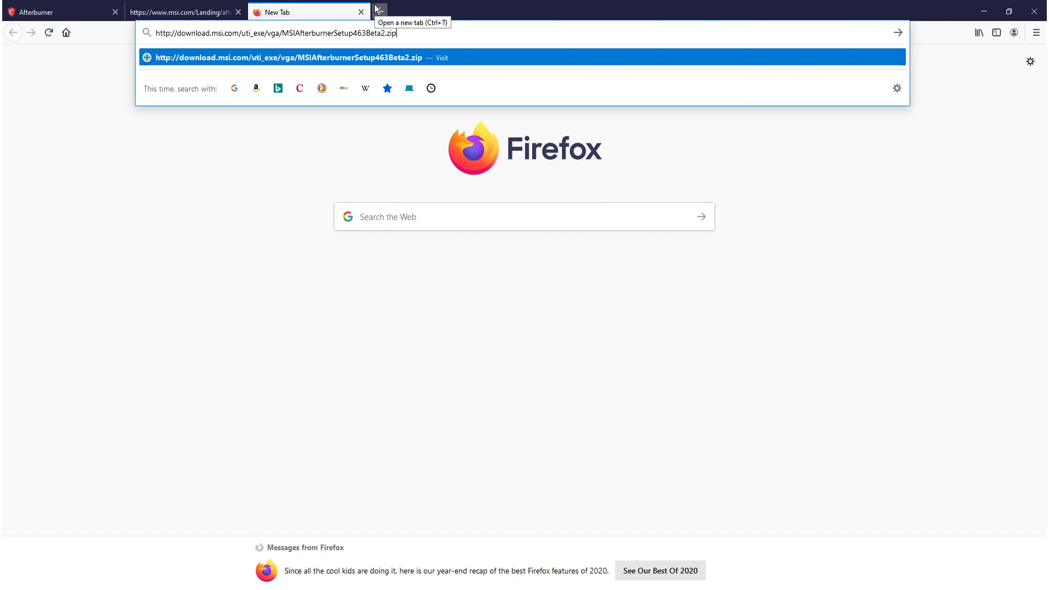
key(Return)
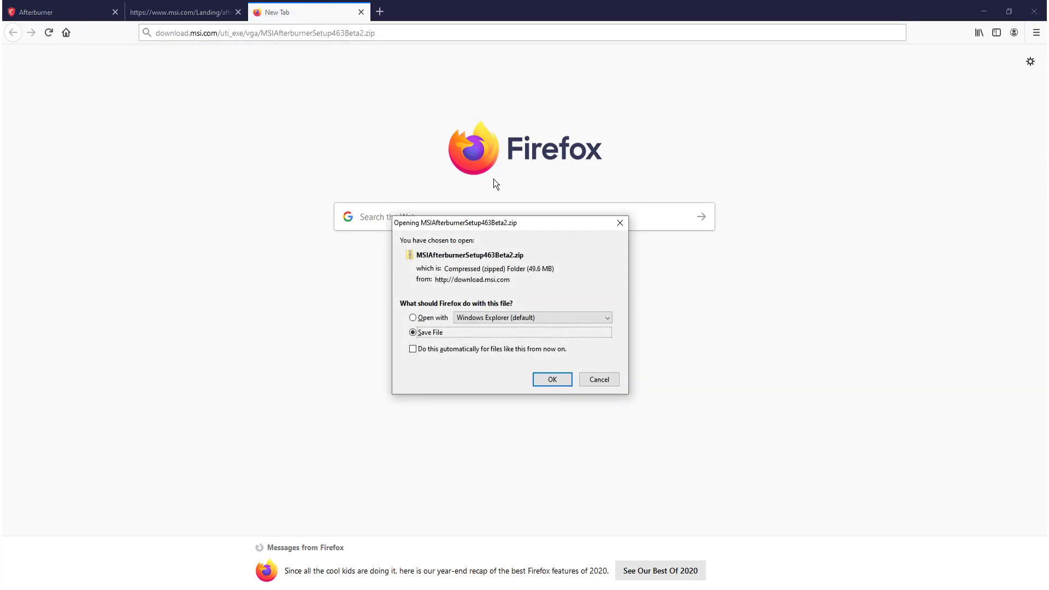
Step: Save the 49.6 MB MSIAfterburnerSetup463Beta2.zip and open it from the downloads list
click(549, 379)
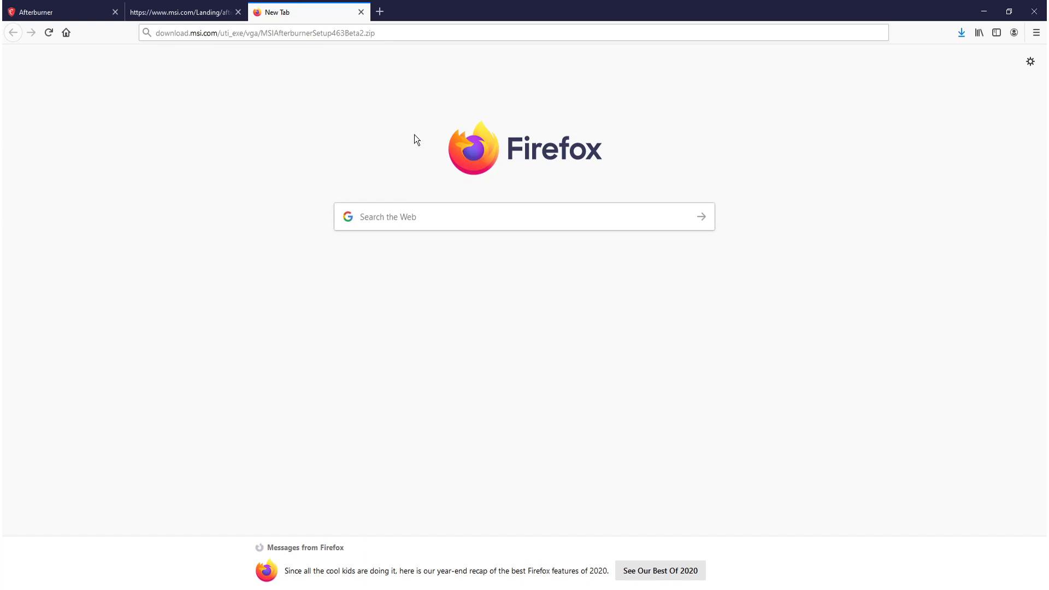
click(961, 33)
Step: Copy MSIAfterburnerSetup463Beta2.exe from the zip to the desktop and run it in English
click(861, 56)
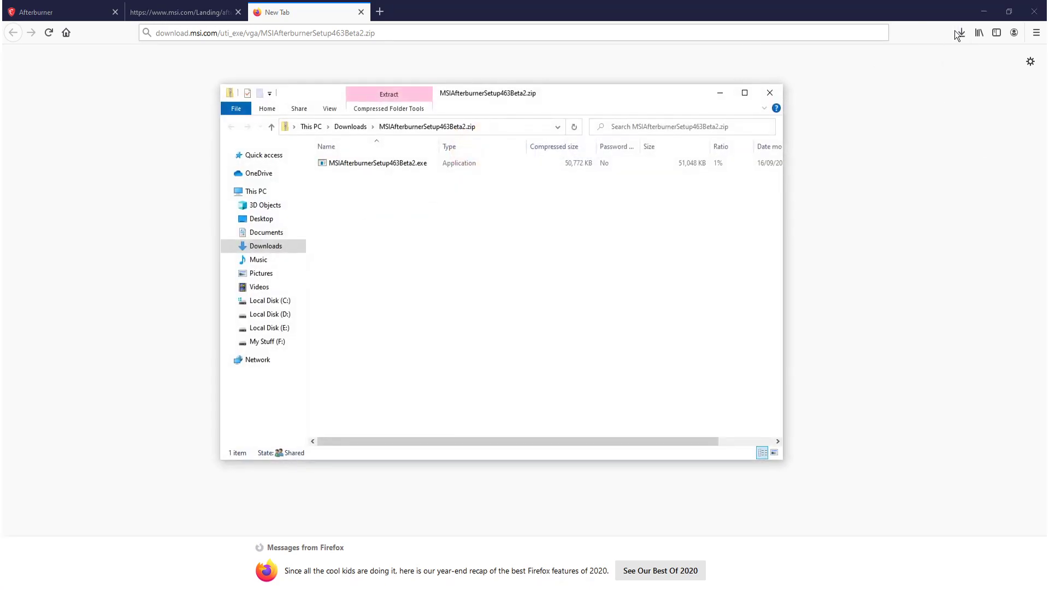
click(984, 11)
drag(383, 161, 79, 154)
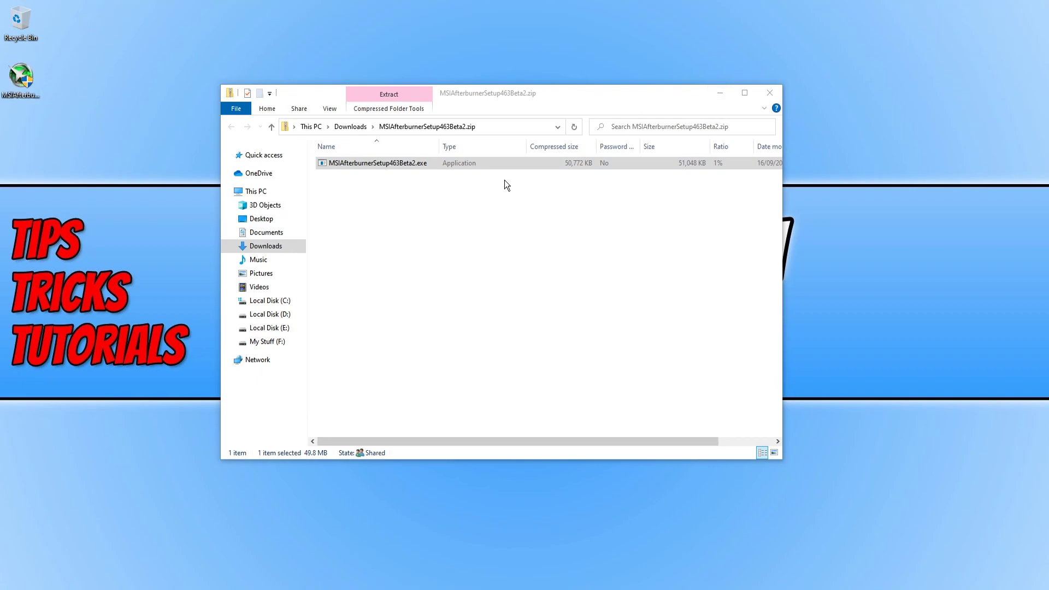
click(727, 96)
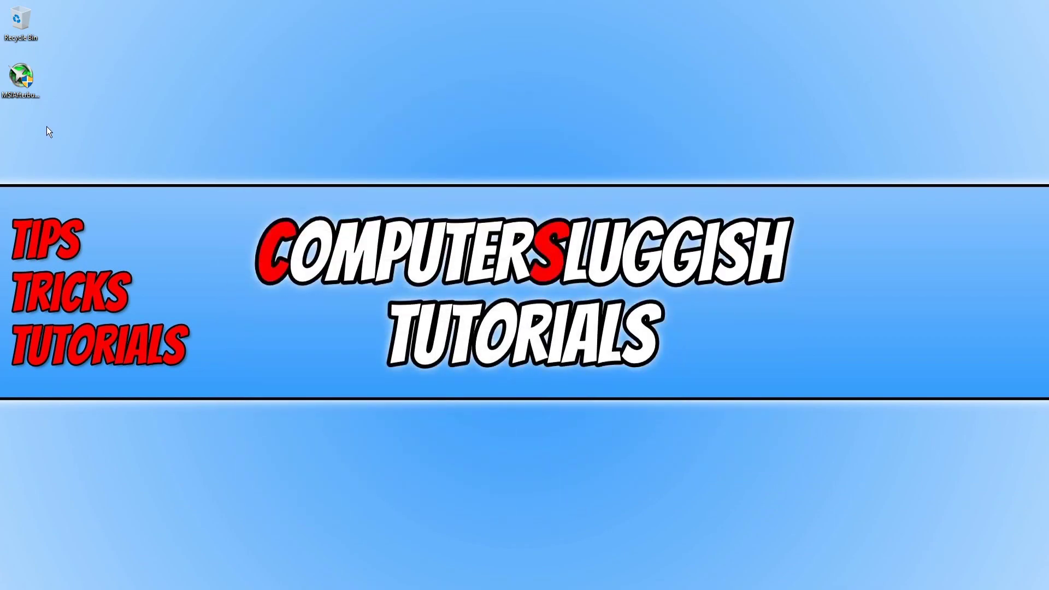
double_click(28, 84)
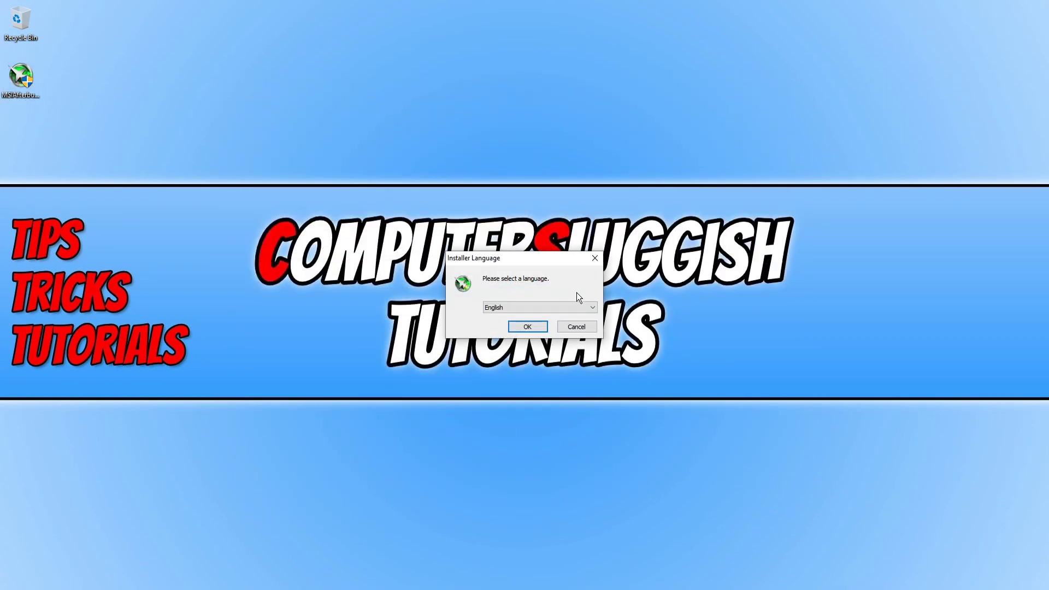
click(528, 328)
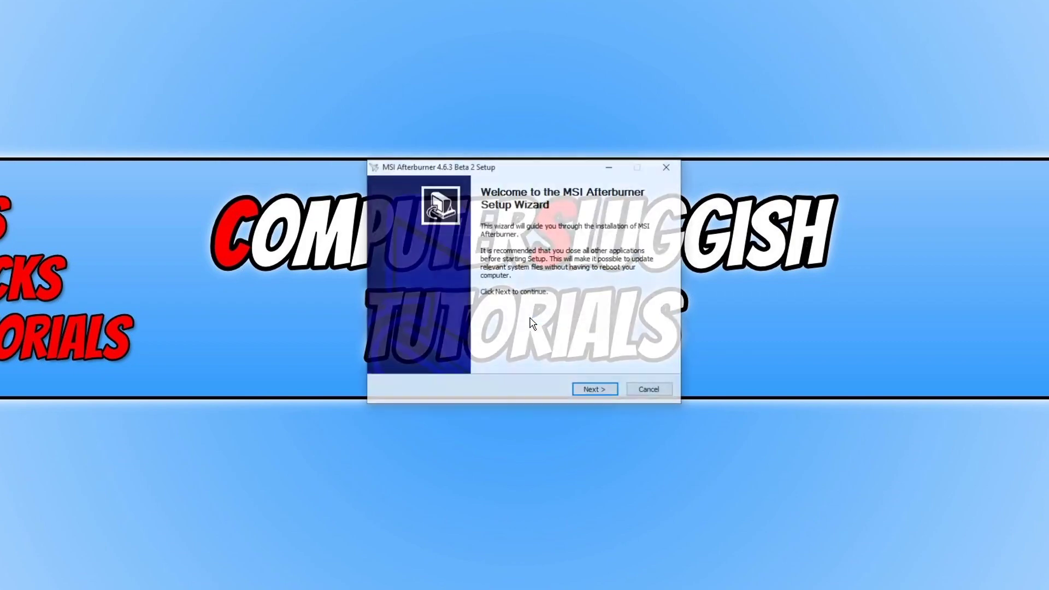
Step: Accept the licence, keep both components and the default folder, and install MSI Afterburner
click(604, 394)
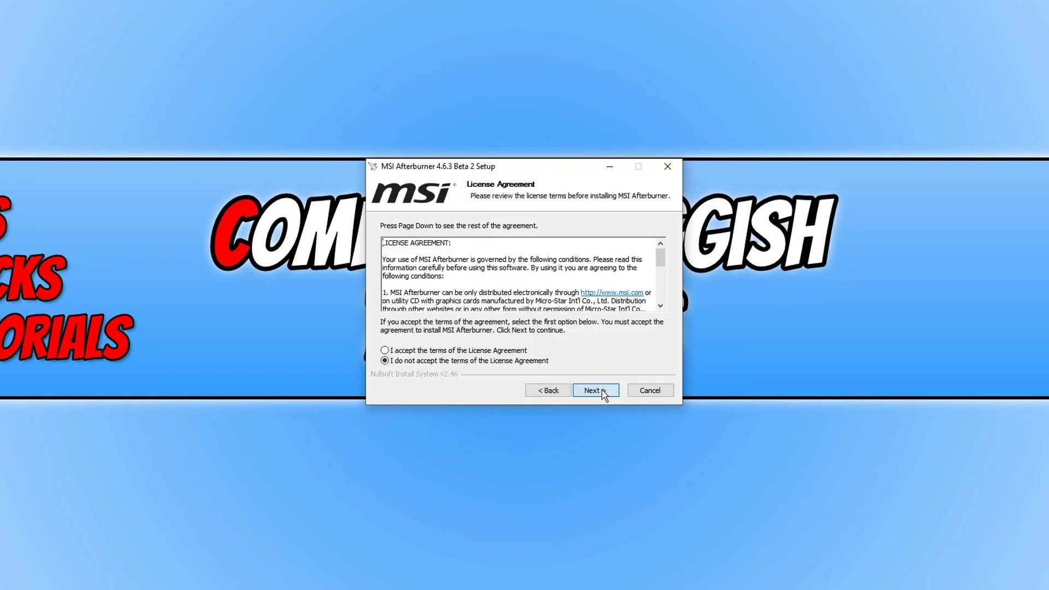
click(487, 351)
click(601, 391)
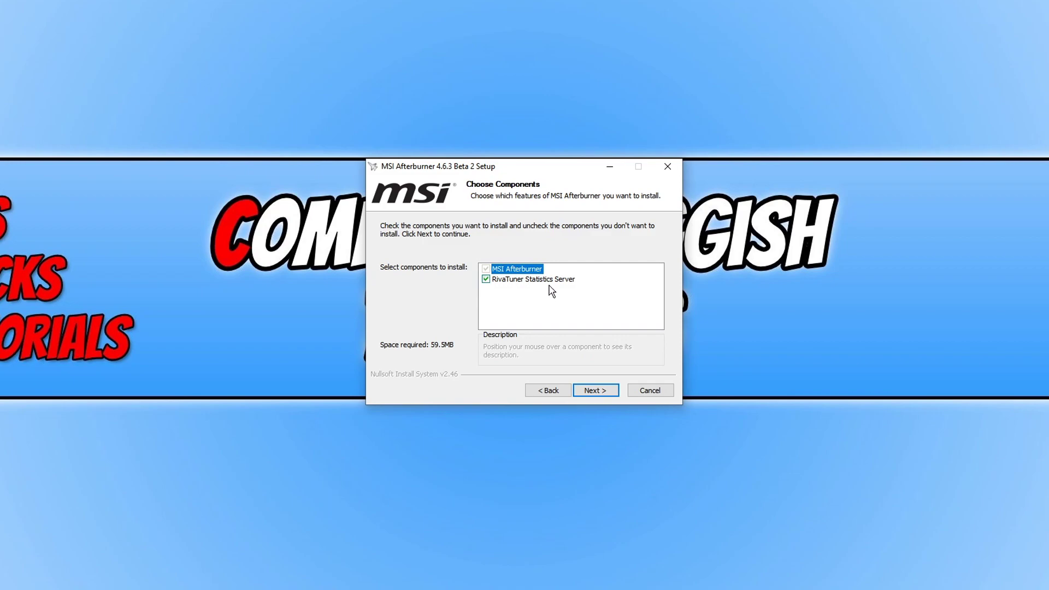
click(606, 391)
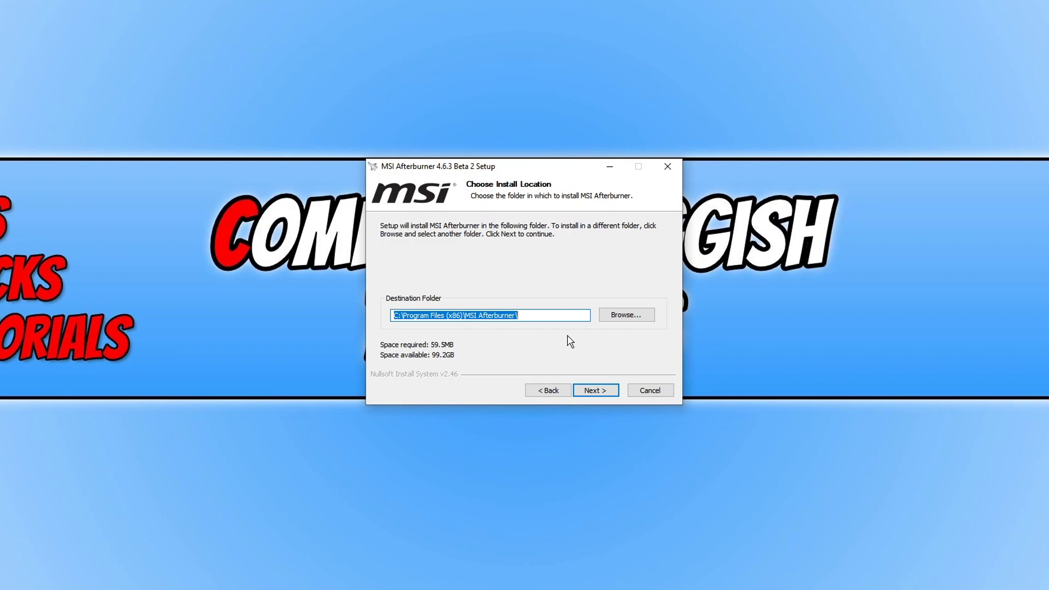
click(610, 393)
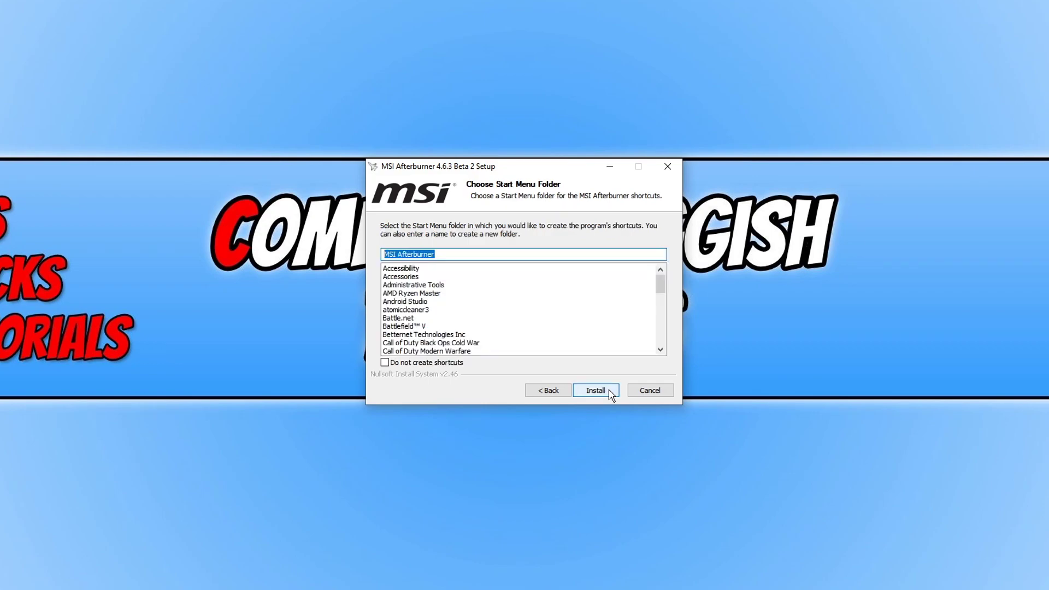
click(611, 393)
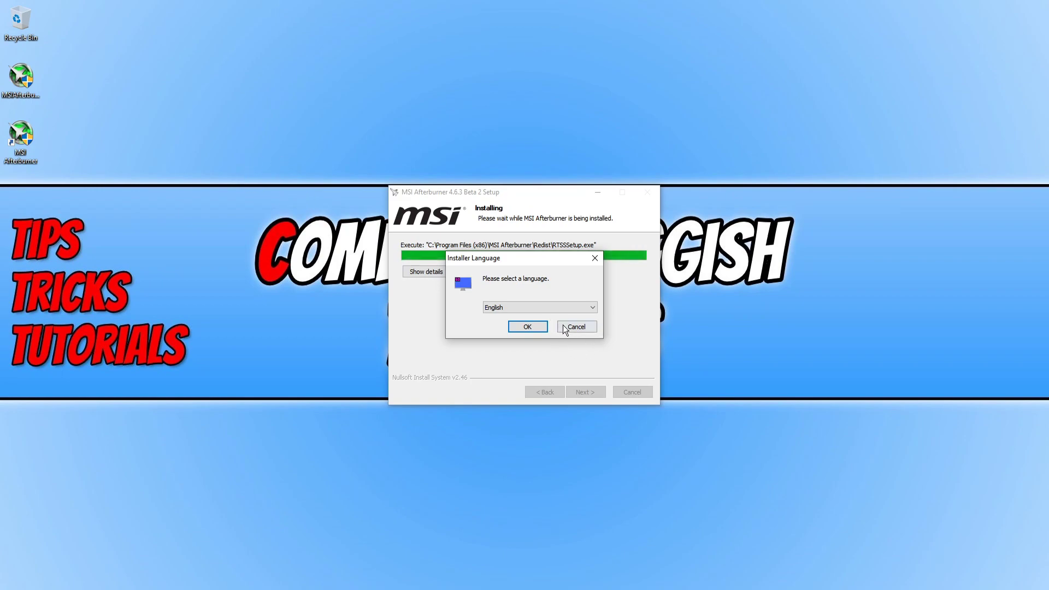
Step: Install RivaTuner Statistics Server in English, accepting the licence and keeping the default folder
click(528, 324)
click(596, 391)
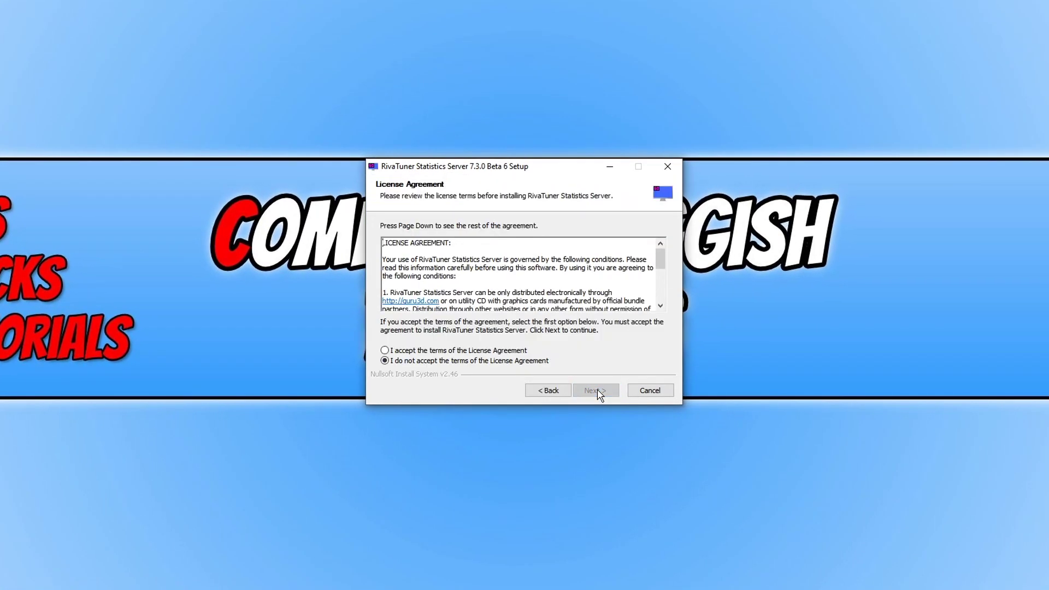
click(478, 353)
click(595, 390)
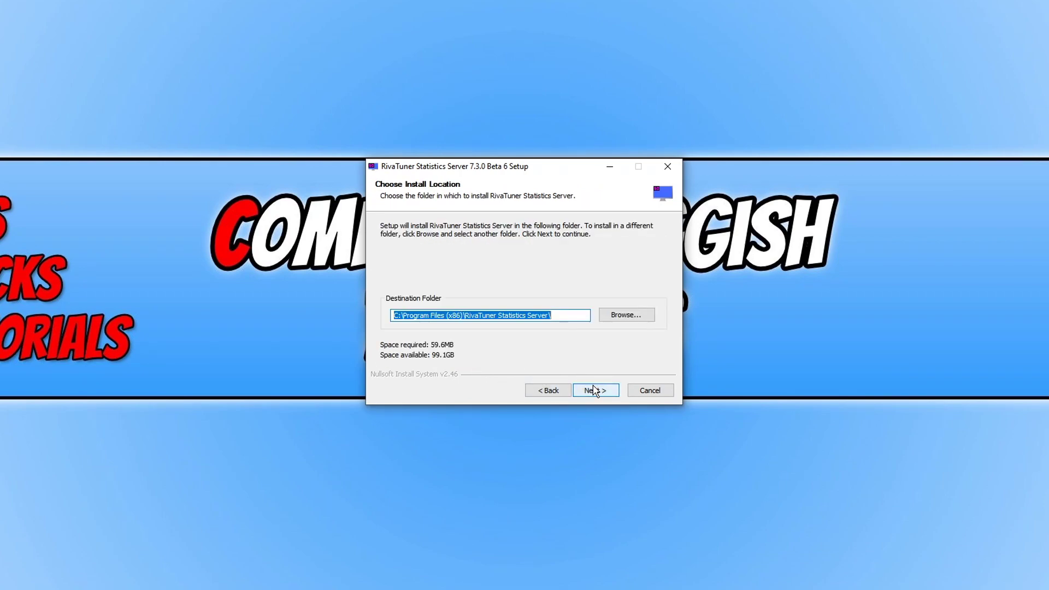
click(594, 391)
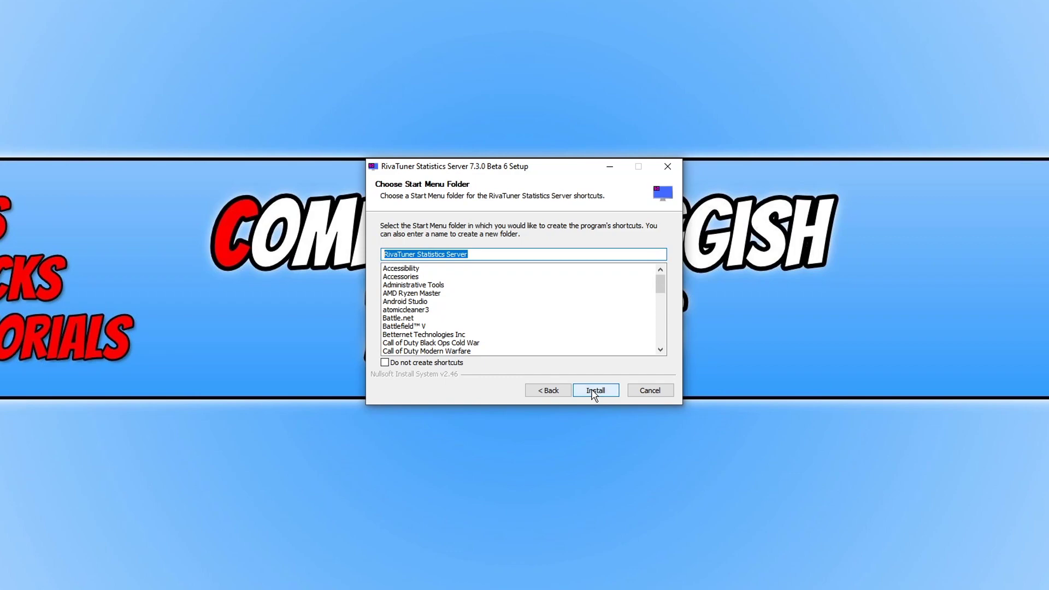
click(594, 392)
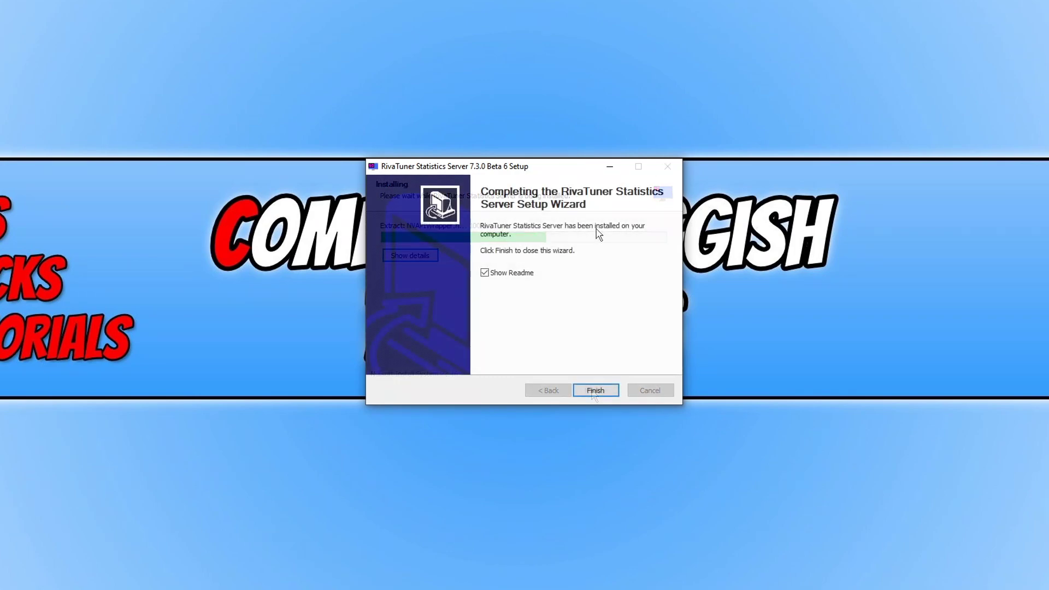
Step: Finish RivaTuner setup and leave Afterburner's completion page with Show Readme unticked in both
click(503, 275)
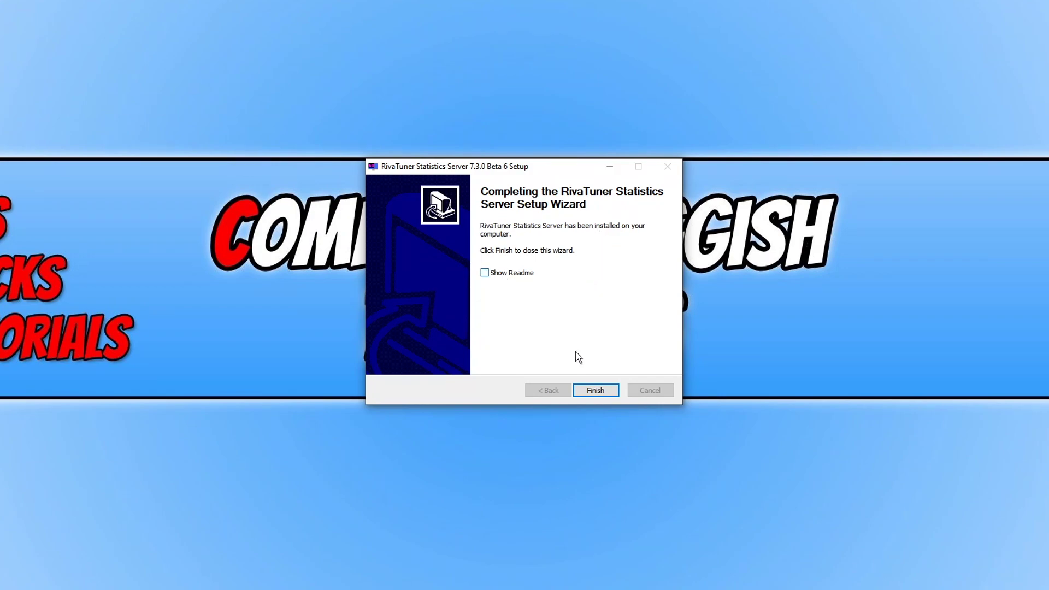
click(602, 391)
click(519, 295)
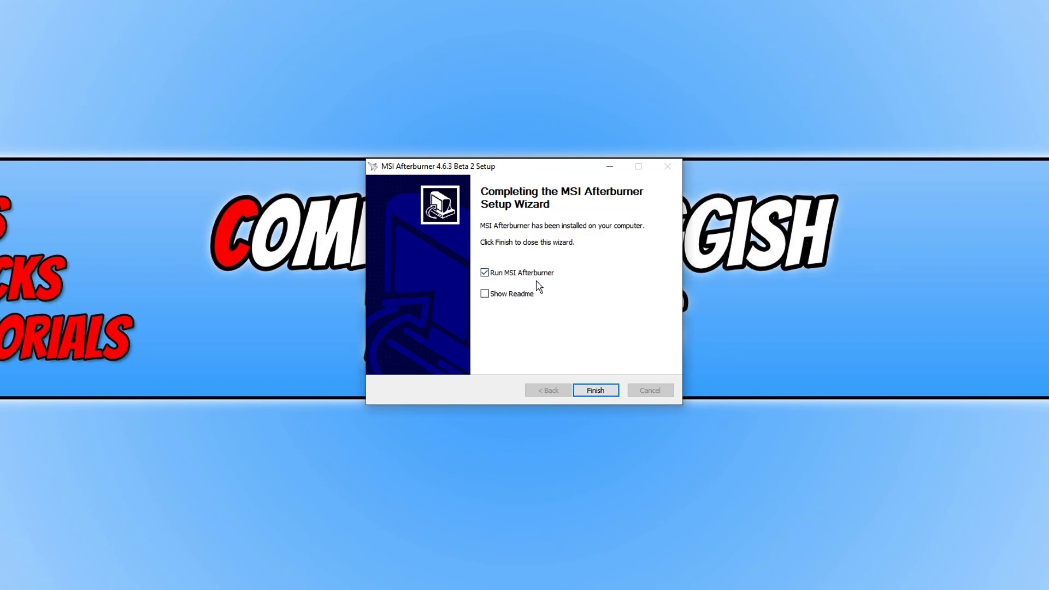